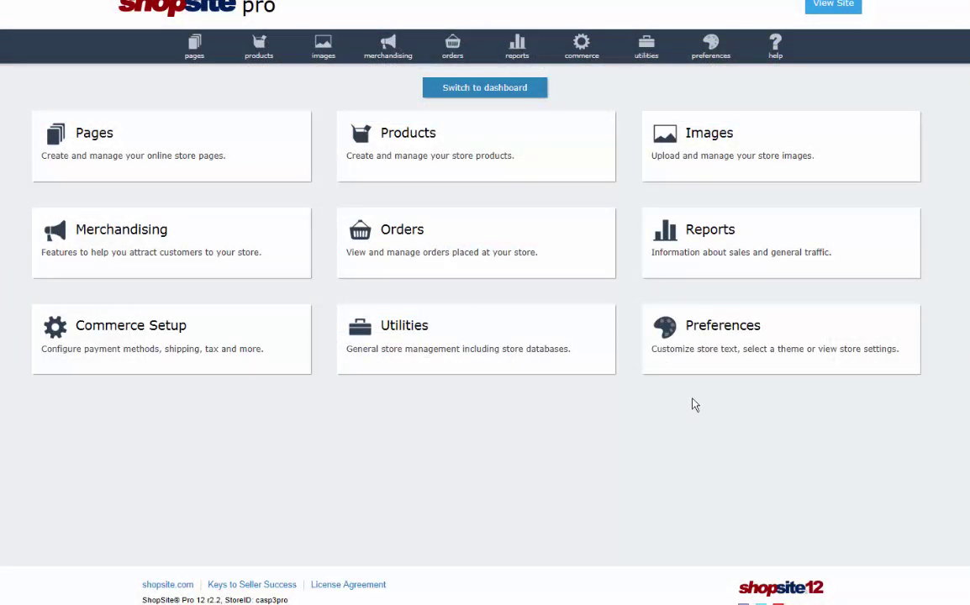
# Step: Copy the Shopping Cart secure URL from Preferences > Hosting Service, then go to Commerce Setup
pyautogui.click(716, 347)
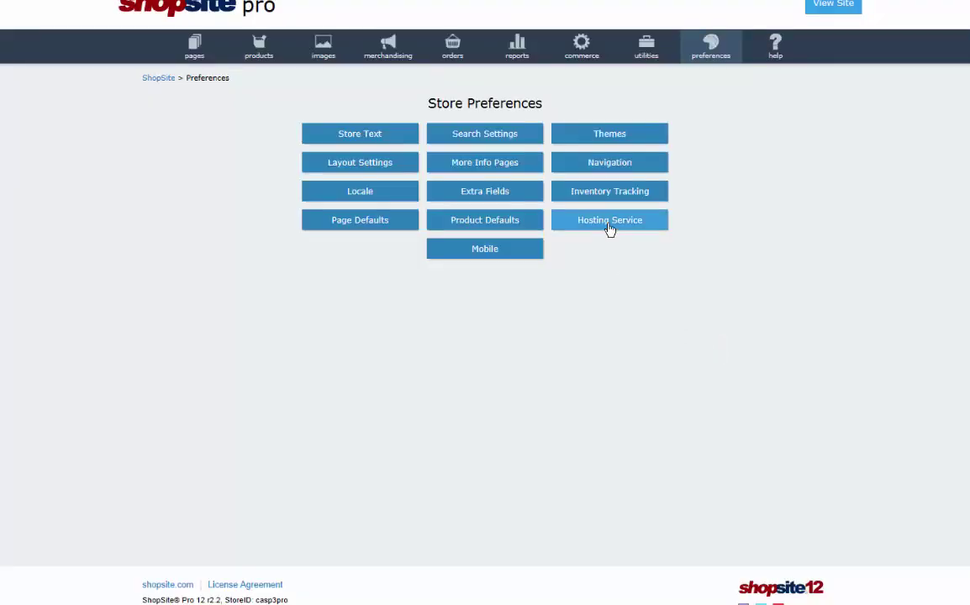
pyautogui.click(609, 220)
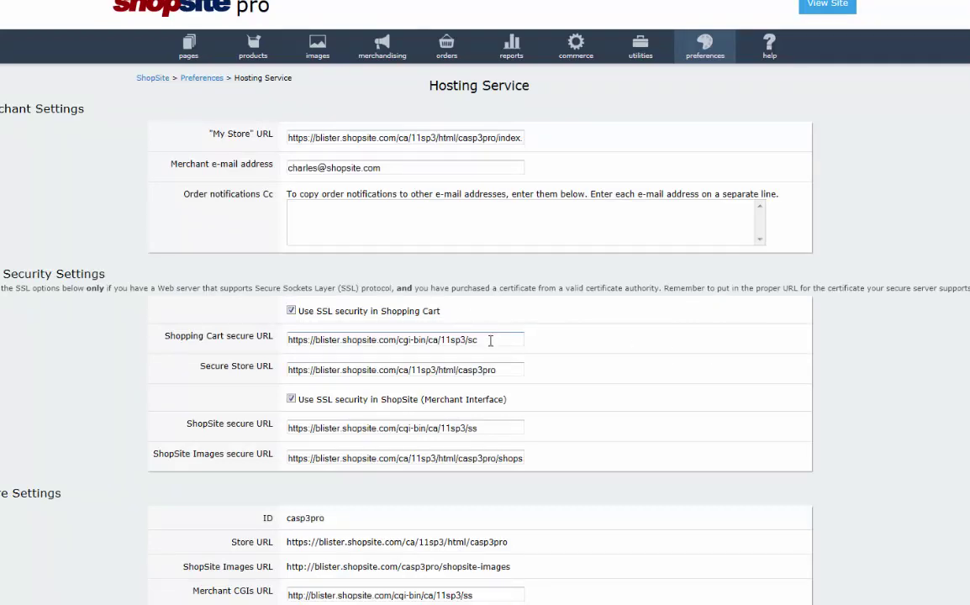
pyautogui.tripleClick(490, 340)
pyautogui.hotkey('ctrl', 'c')
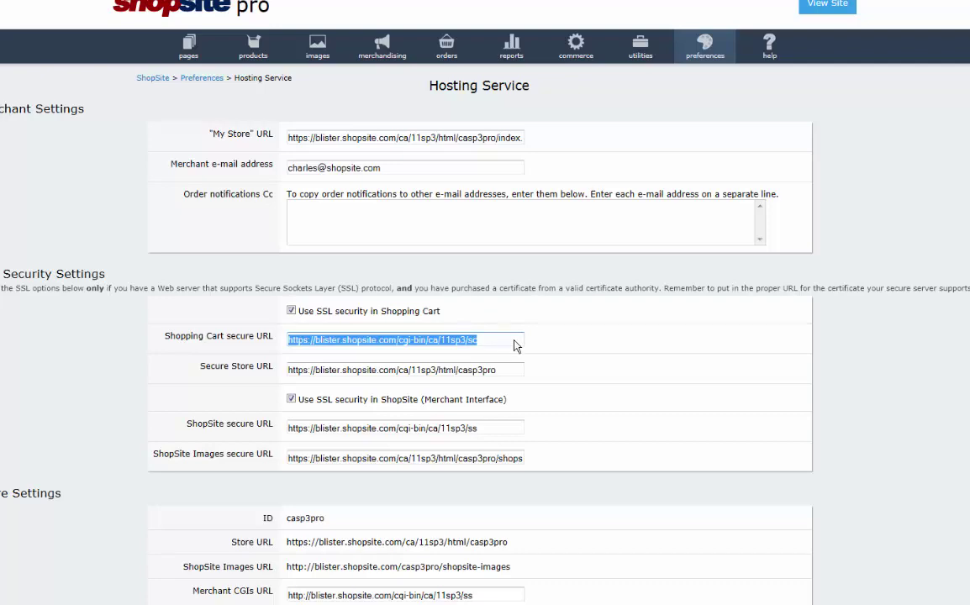
pyautogui.click(570, 345)
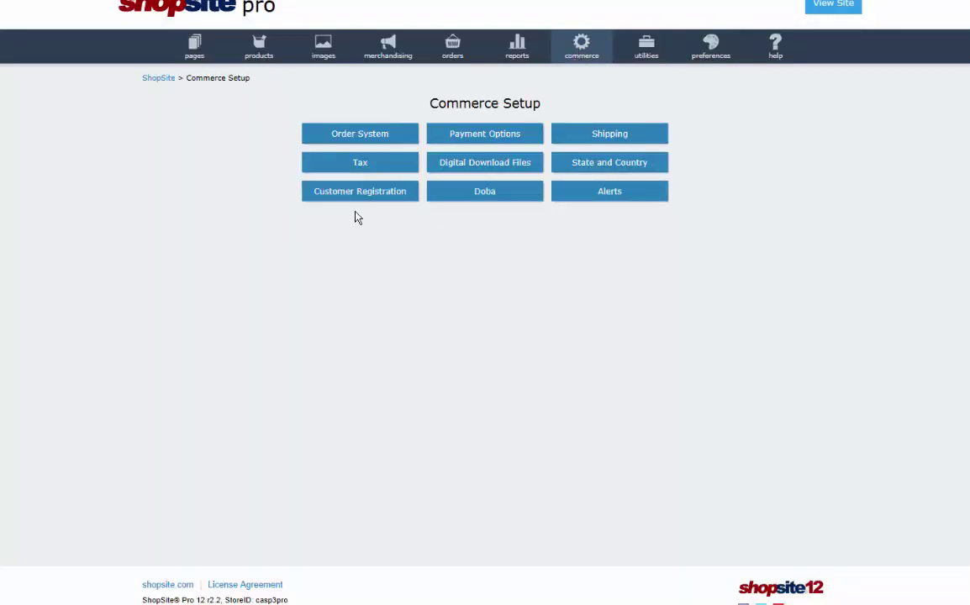
# Step: In Customer Registration configuration, set Add Facebook Login to On and paste the secure cart URL as Site URL
pyautogui.click(358, 193)
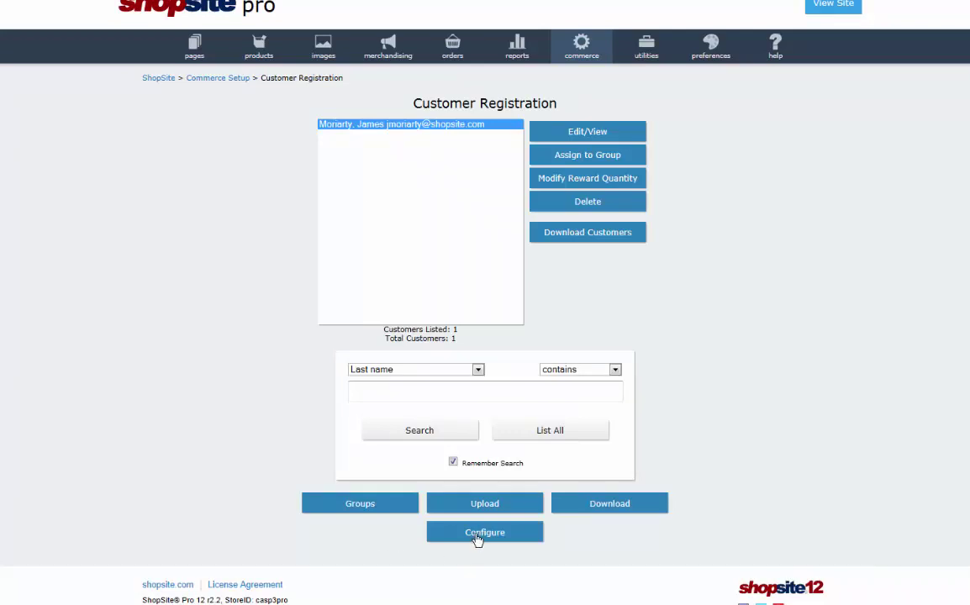
pyautogui.click(476, 536)
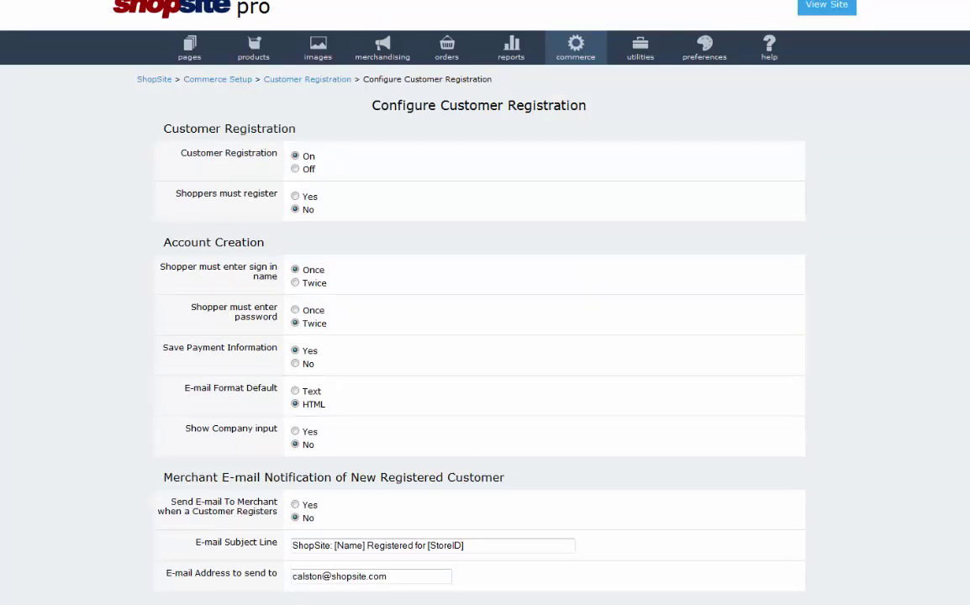
pyautogui.scroll(-11, 479, 336)
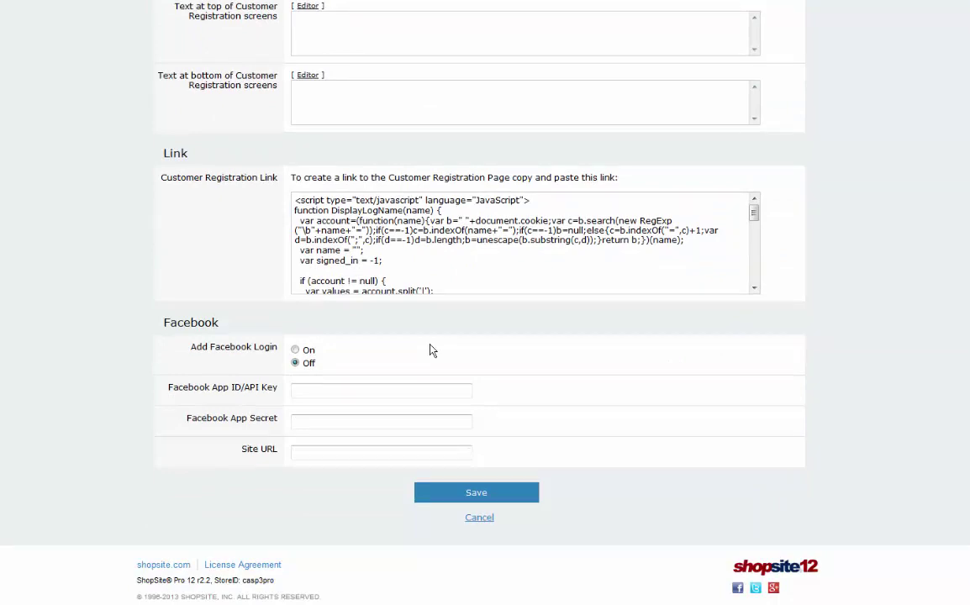
pyautogui.click(295, 349)
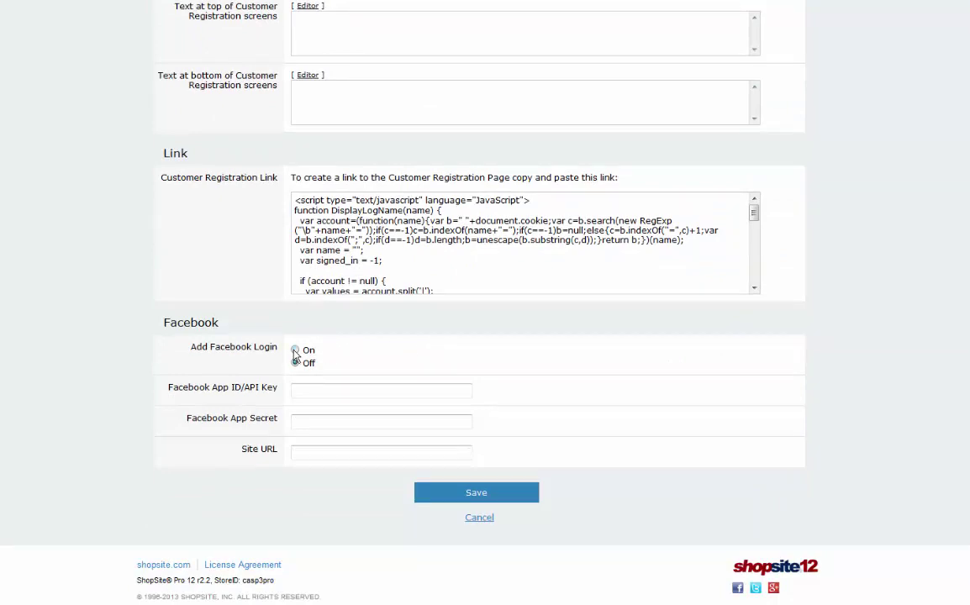
pyautogui.click(370, 363)
pyautogui.click(444, 454)
pyautogui.hotkey('ctrl', 'v')
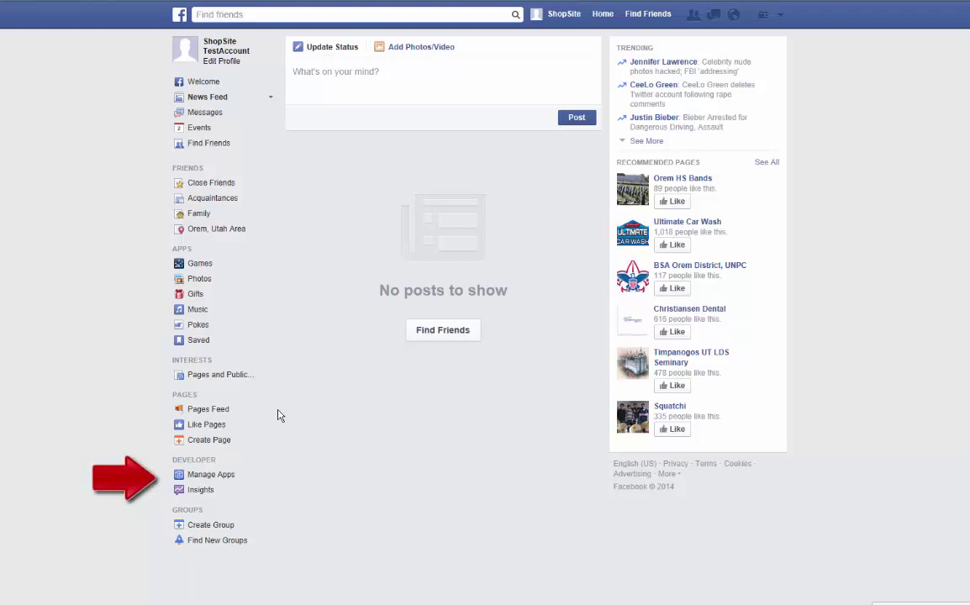
# Step: Open Manage Apps under Developer in Facebook's left sidebar
pyautogui.click(216, 476)
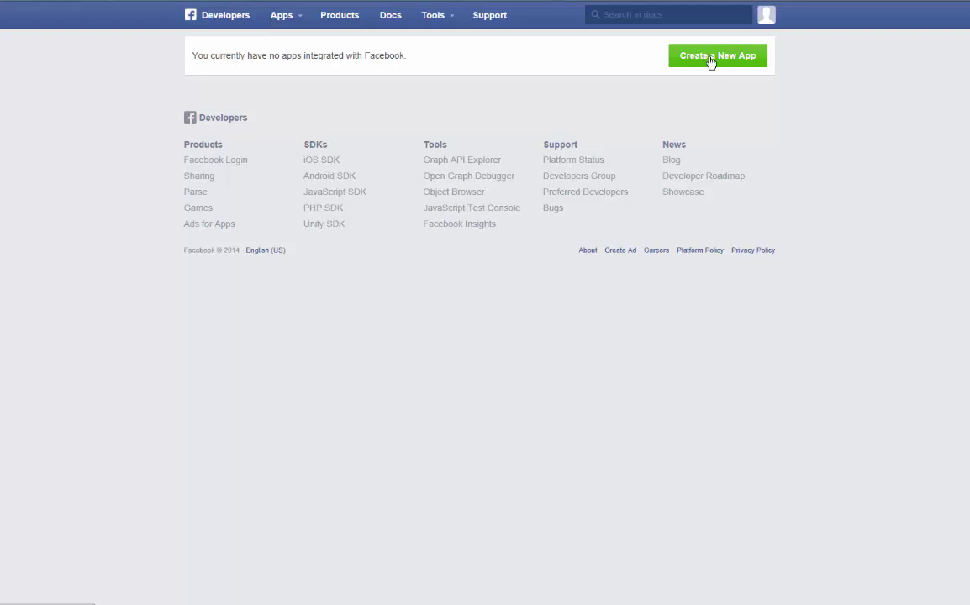
# Step: Create a Facebook app named CR_ShopSite in the Apps for Pages category, answering the security check
pyautogui.click(711, 59)
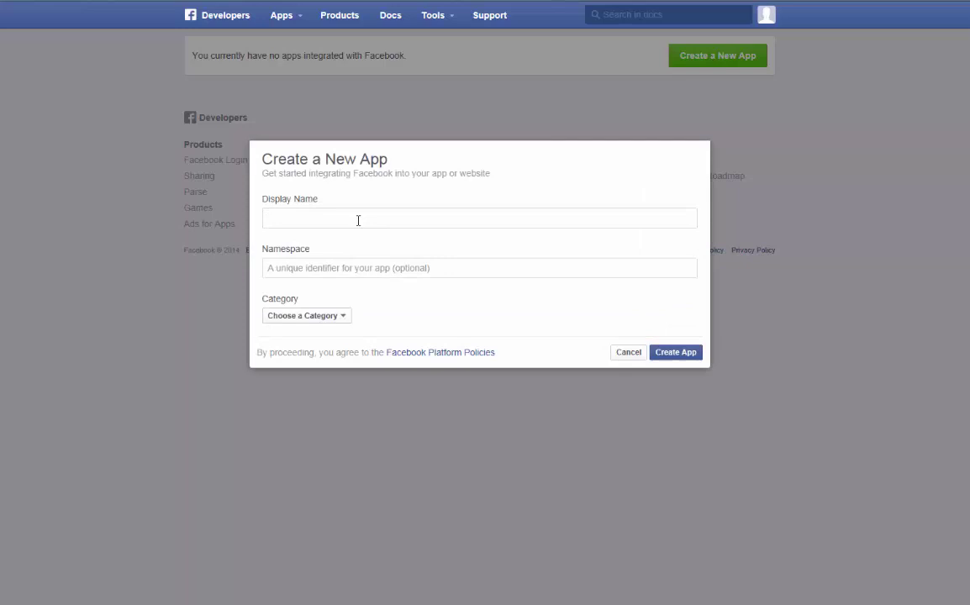
pyautogui.write('CR_ShopSite')
pyautogui.click(343, 318)
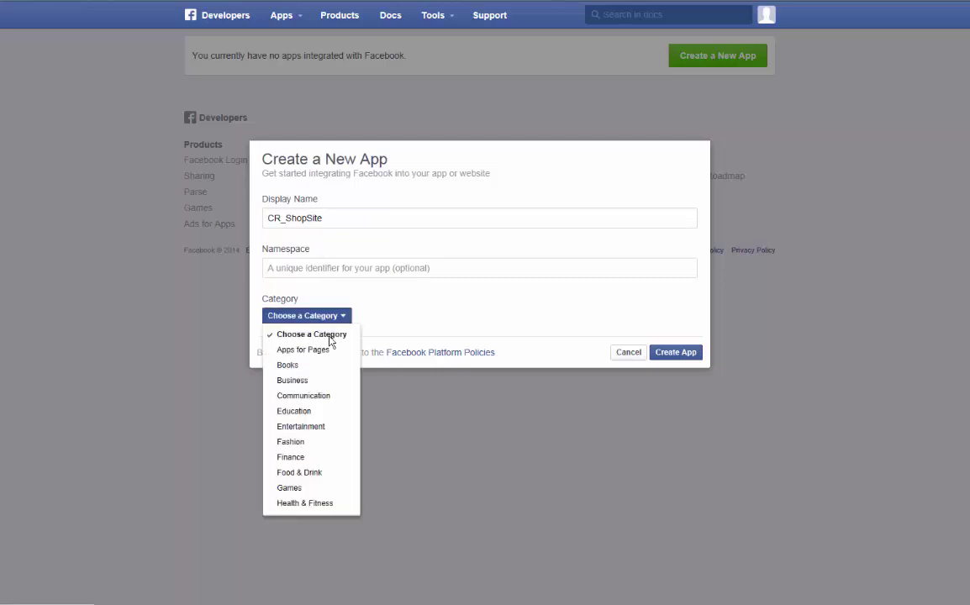
pyautogui.click(318, 349)
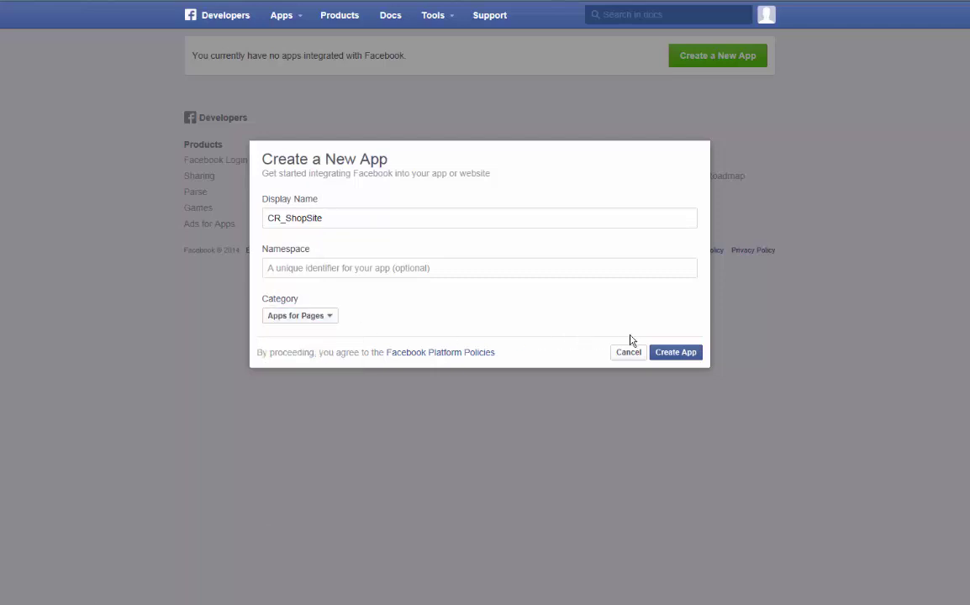
pyautogui.click(676, 353)
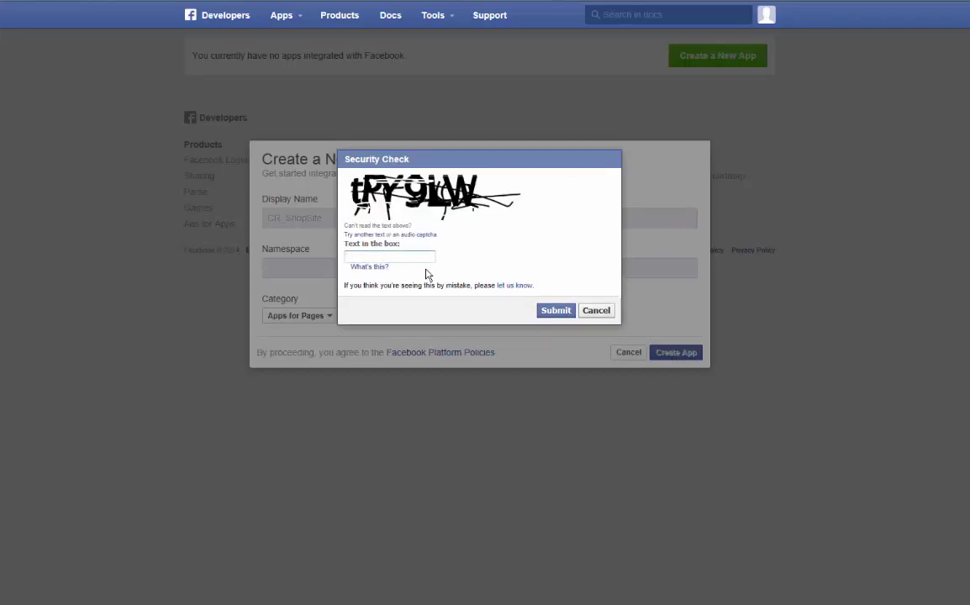
pyautogui.write('tPY9LW')
pyautogui.click(554, 311)
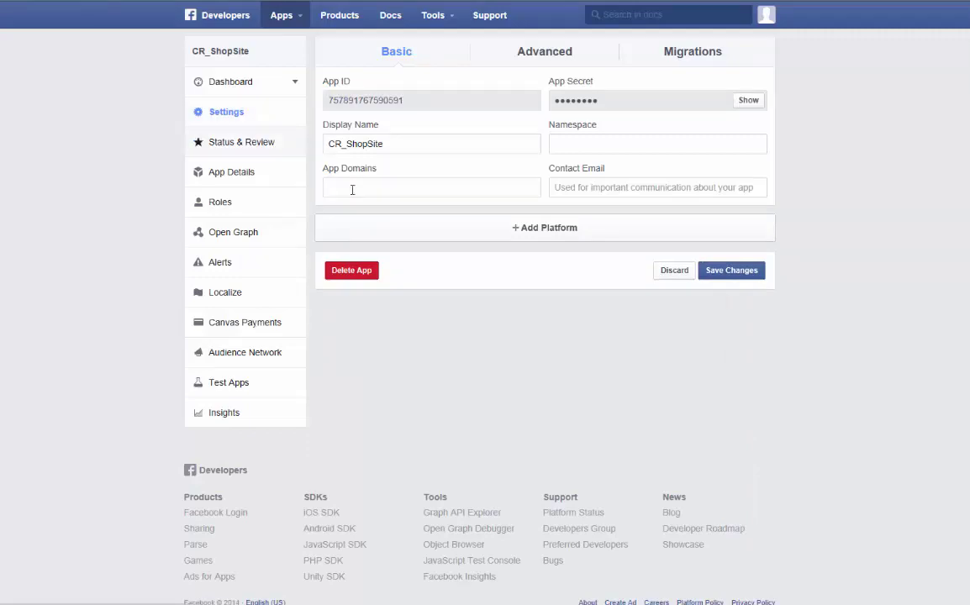
# Step: Add a Website platform with Site URL and Mobile Site URL both set to the pasted secure cart URL
pyautogui.click(543, 230)
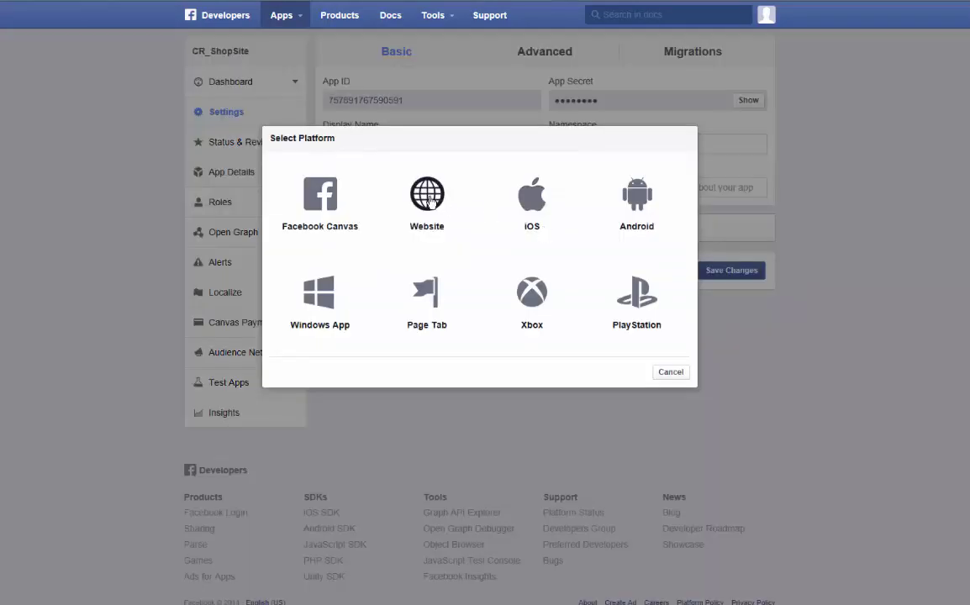
pyautogui.click(429, 199)
pyautogui.click(395, 267)
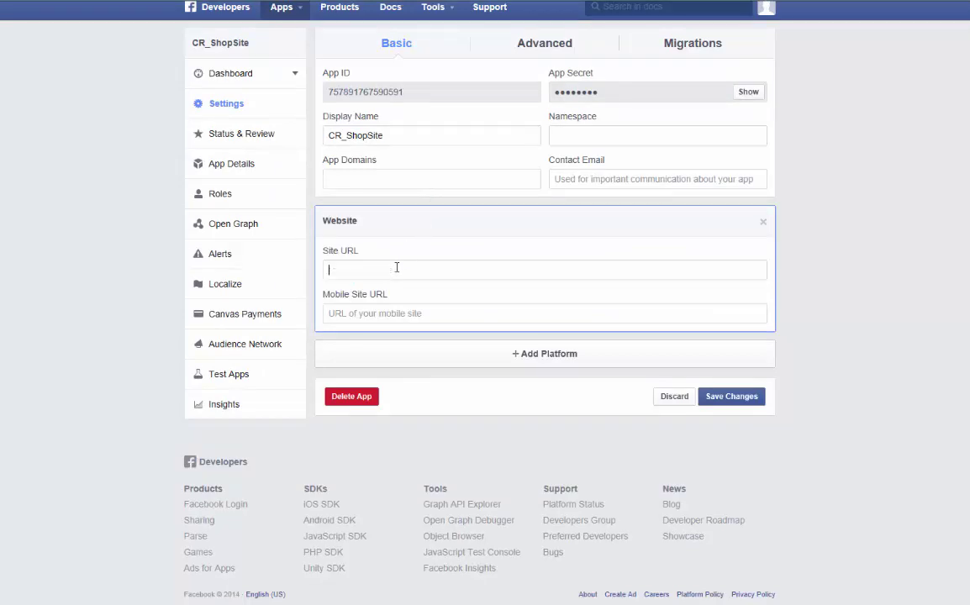
pyautogui.hotkey('ctrl', 'v')
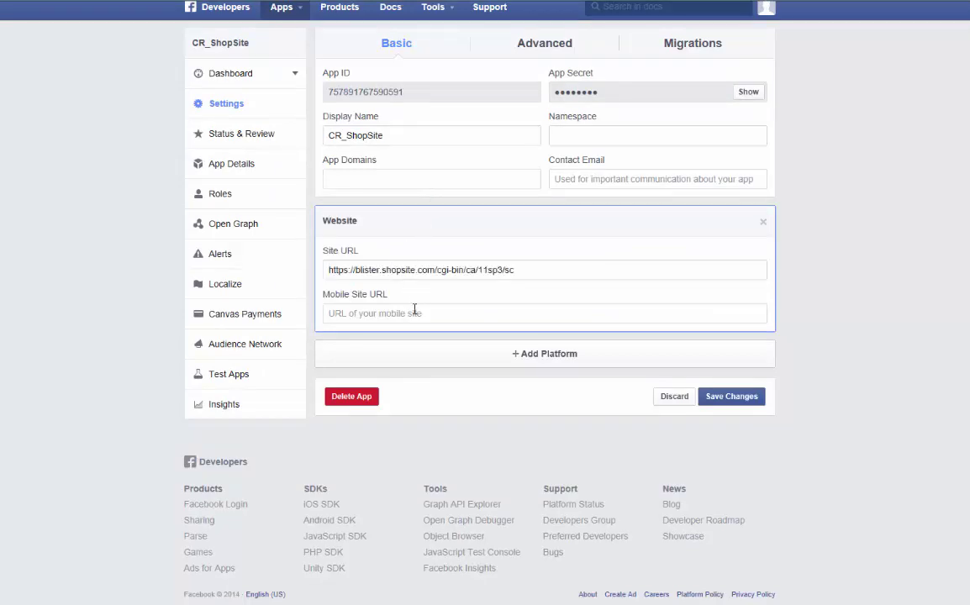
pyautogui.click(415, 313)
pyautogui.hotkey('ctrl', 'v')
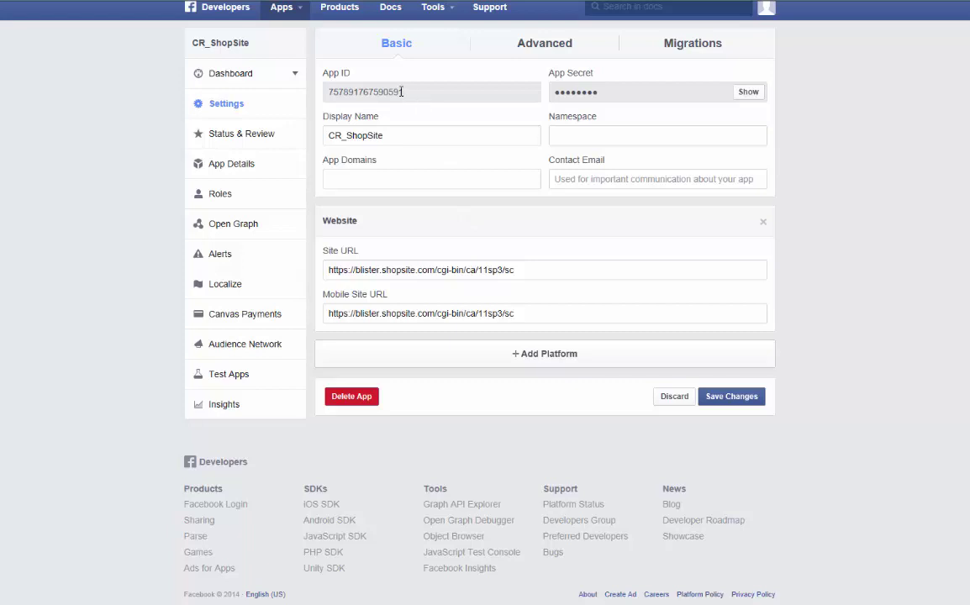
# Step: Copy the Facebook App ID into ShopSite's Facebook App ID field
pyautogui.moveTo(402, 92); pyautogui.dragTo(328, 92)
pyautogui.hotkey('ctrl', 'c')
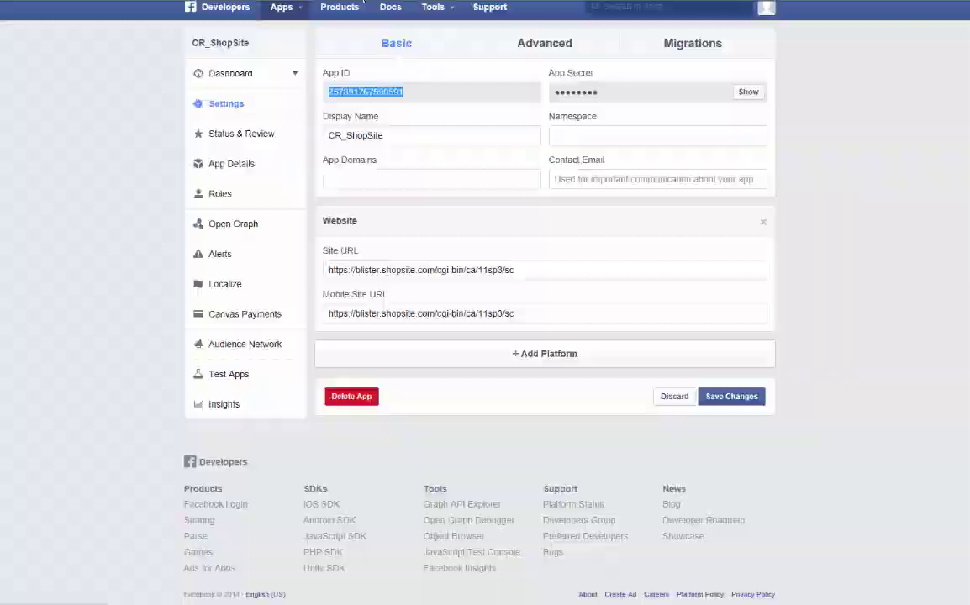
pyautogui.hotkey('ctrl', 'Tab')
pyautogui.click(383, 398)
pyautogui.hotkey('ctrl', 'v')
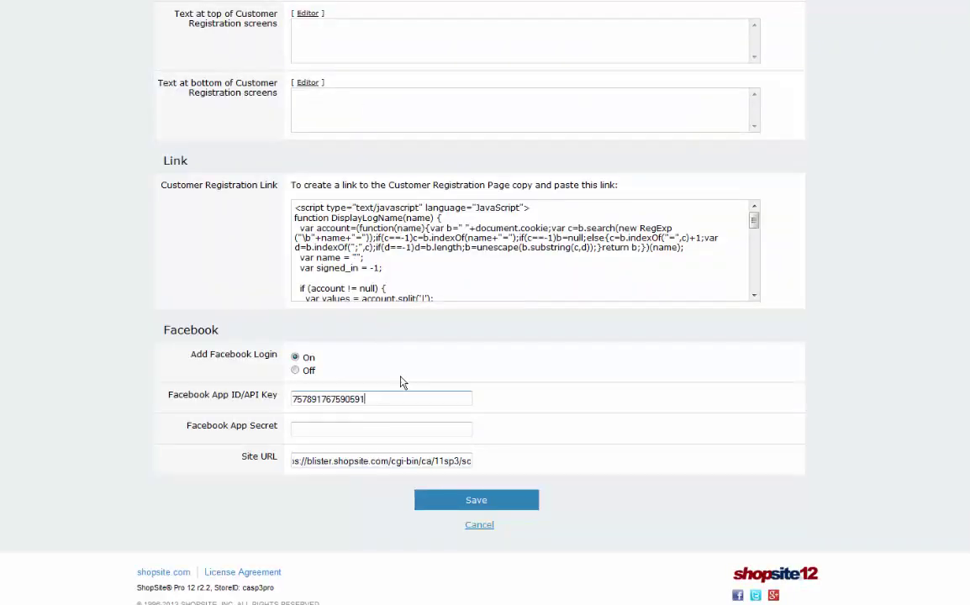
# Step: Reveal the Facebook App Secret, paste it into ShopSite's App Secret field, and save
pyautogui.hotkey('ctrl', 'Tab')
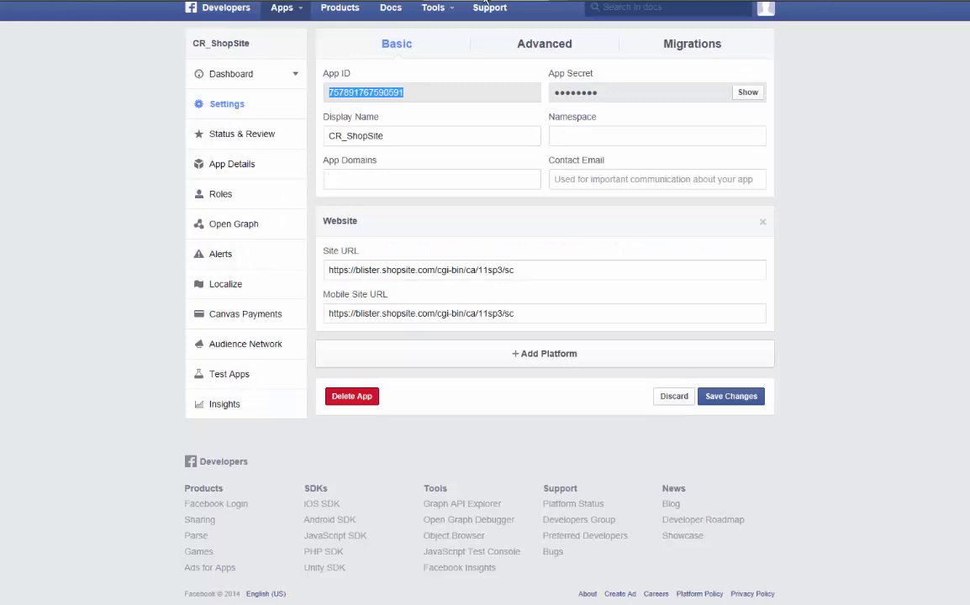
pyautogui.click(747, 94)
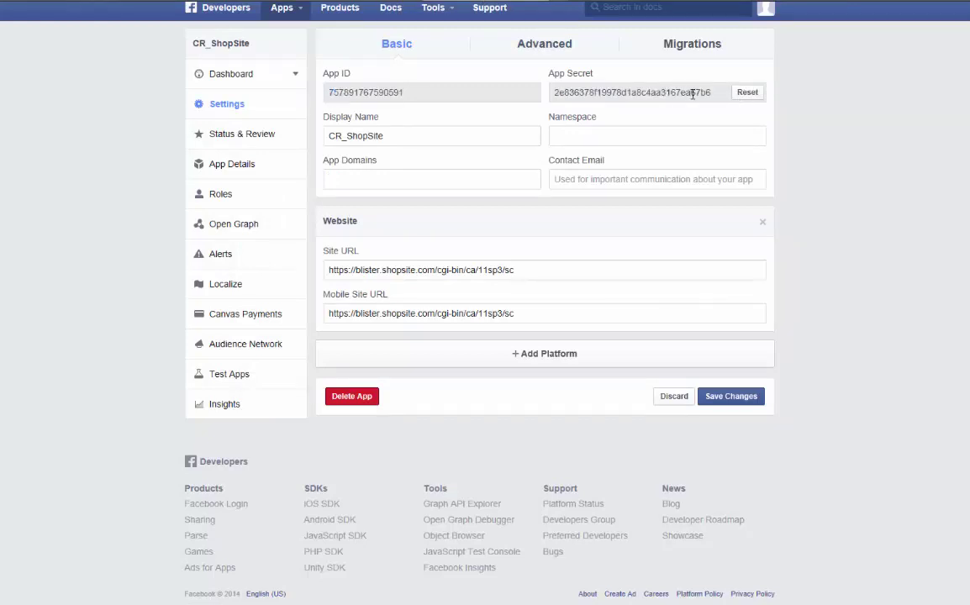
pyautogui.moveTo(711, 94); pyautogui.dragTo(553, 93)
pyautogui.hotkey('ctrl', 'c')
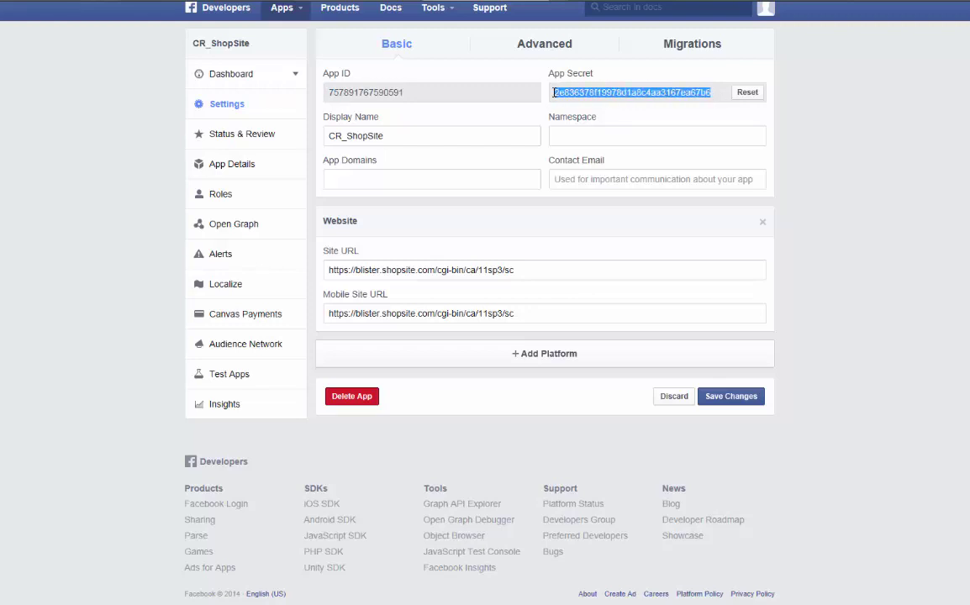
pyautogui.click(323, 2)
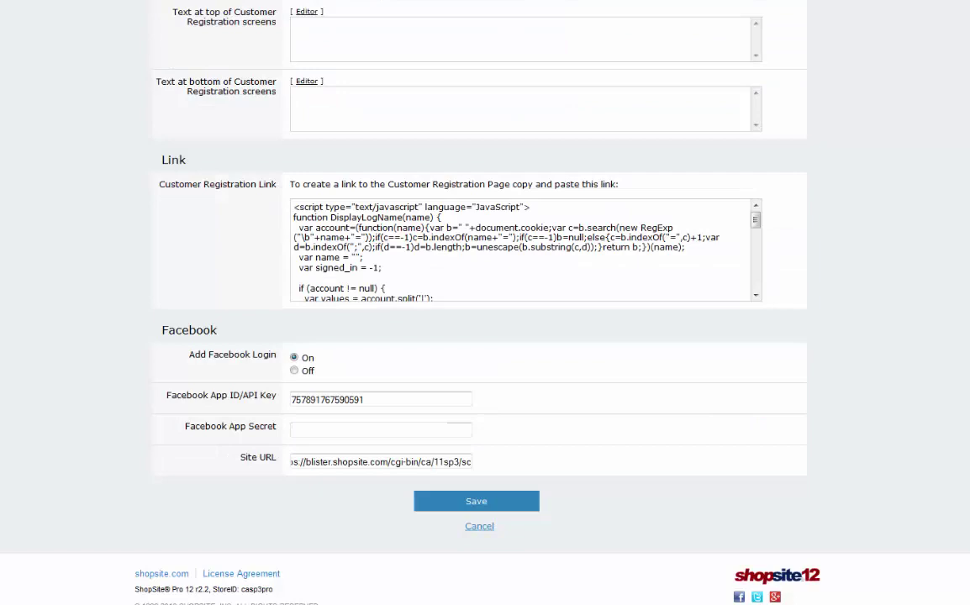
pyautogui.press('Tab')
pyautogui.hotkey('ctrl', 'v')
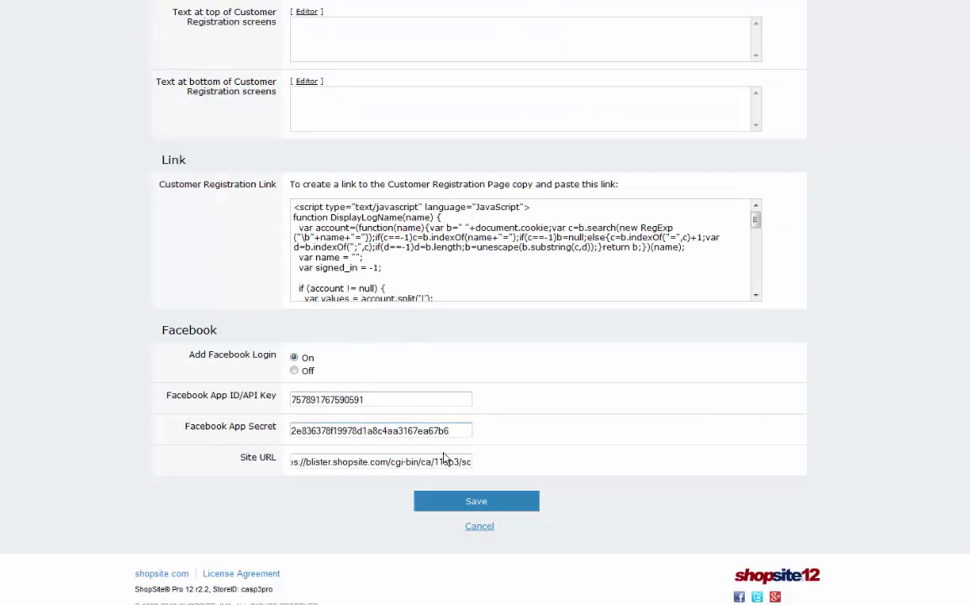
pyautogui.click(478, 506)
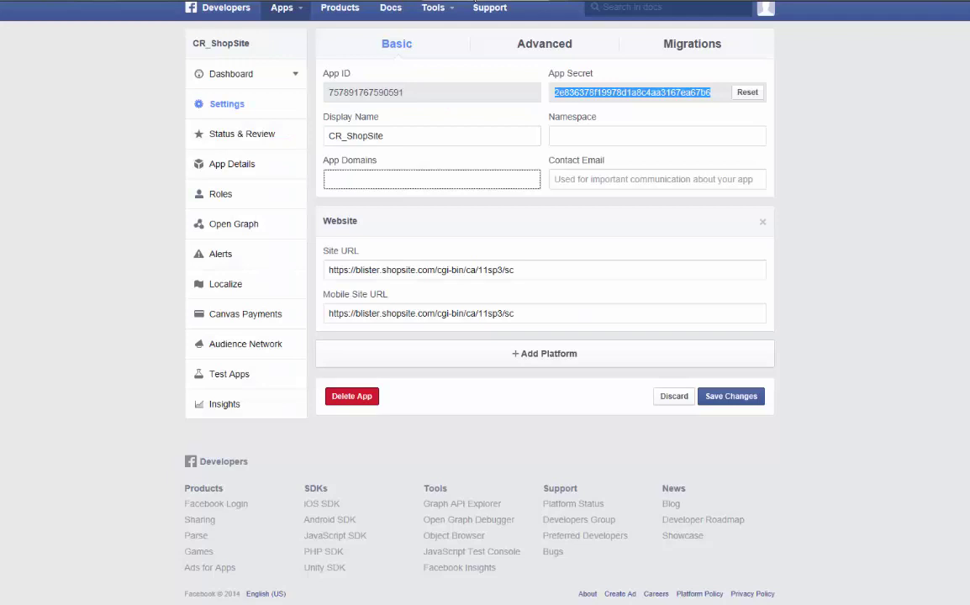
# Step: Add blister.shopsite.com as the app domain, save the app settings, and return to ShopSite
pyautogui.click(391, 177)
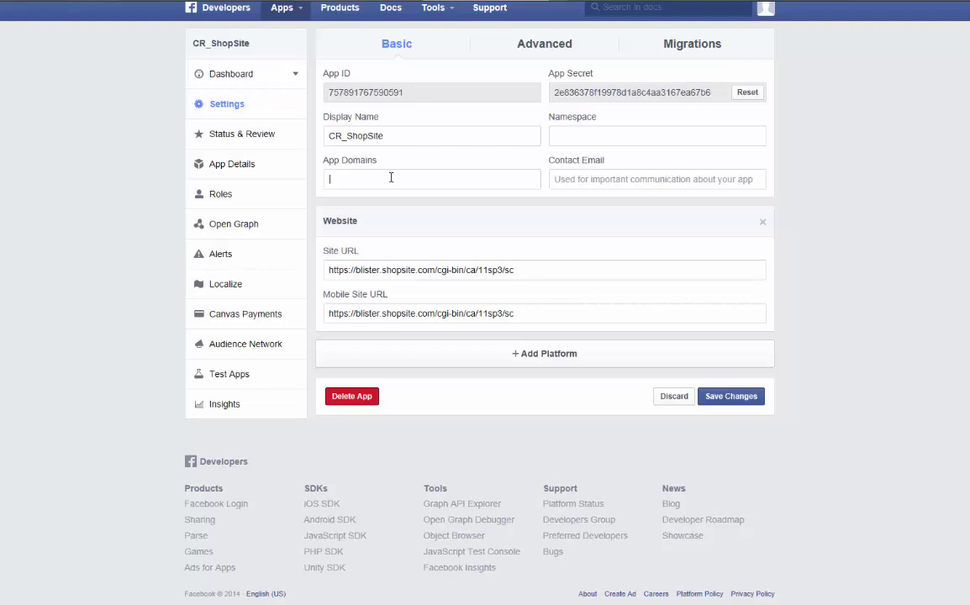
pyautogui.write('blister')
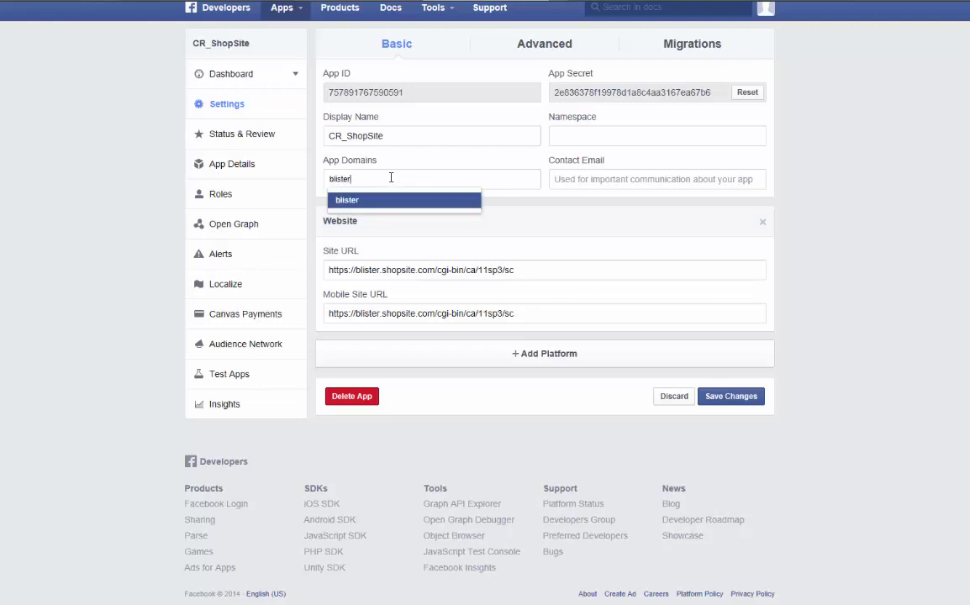
pyautogui.write('.shopsite.com')
pyautogui.press('Return')
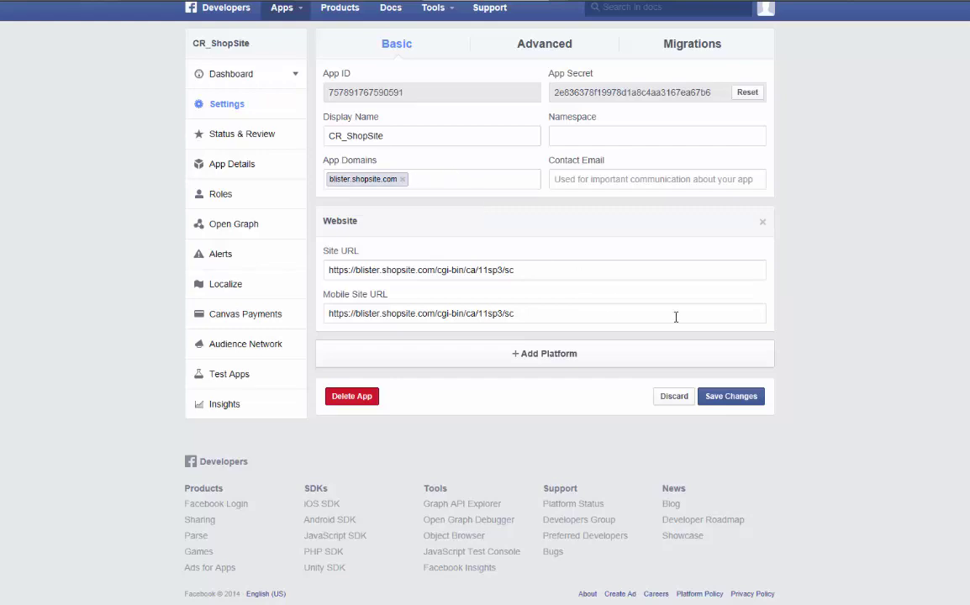
pyautogui.click(727, 401)
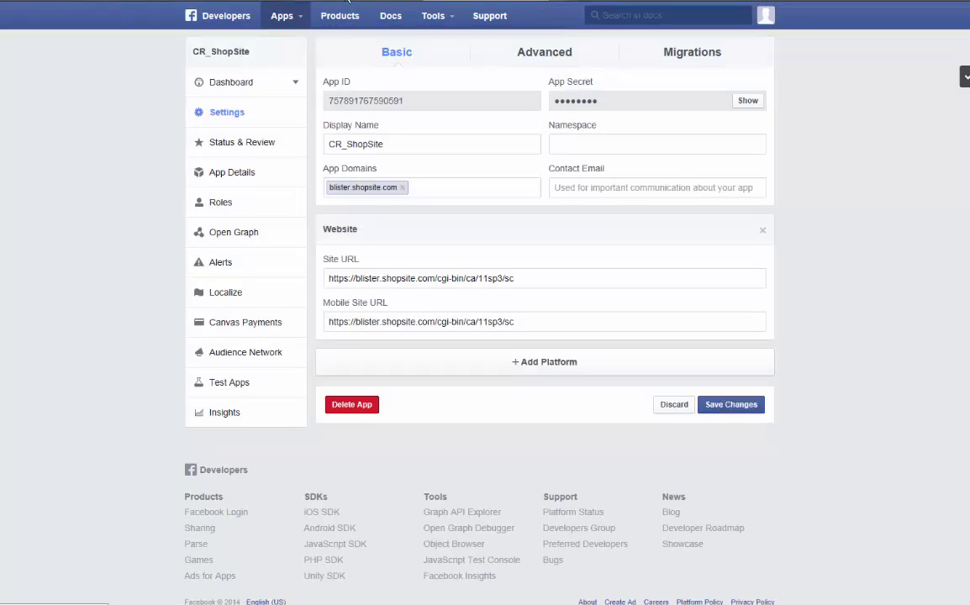
pyautogui.click(347, 1)
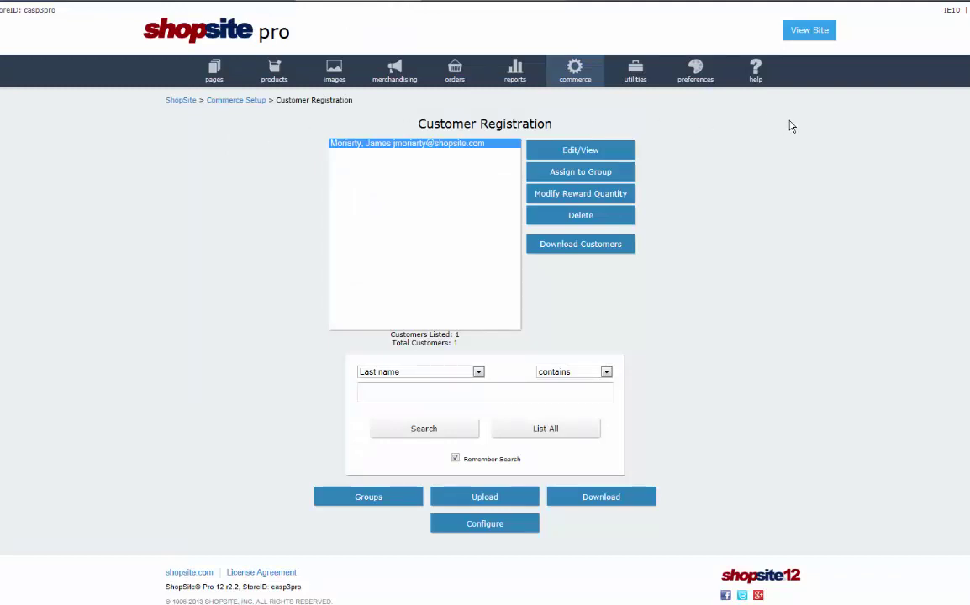
# Step: View the ALS Tools Demo storefront's New Registration page showing the Login with Facebook option
pyautogui.click(809, 31)
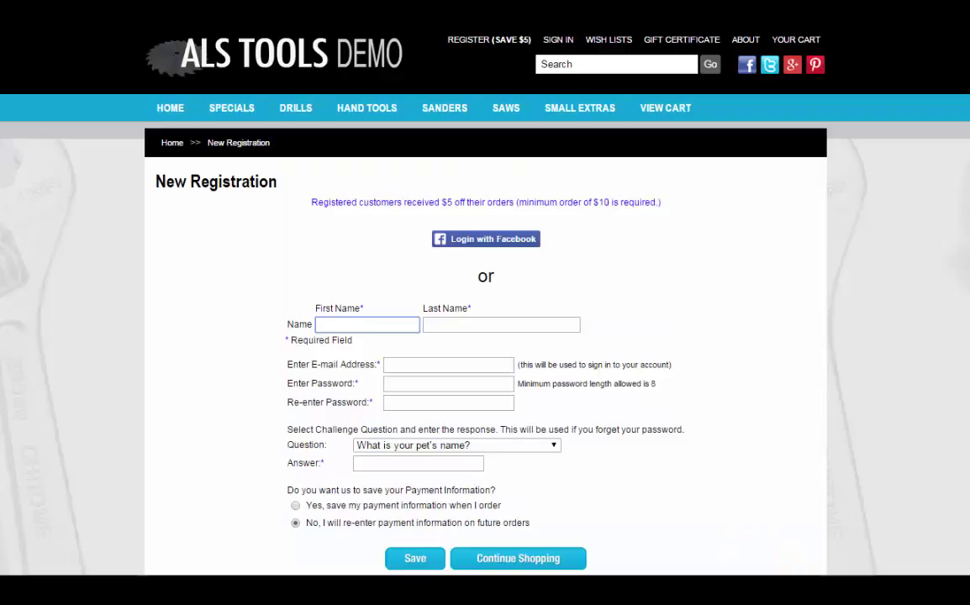